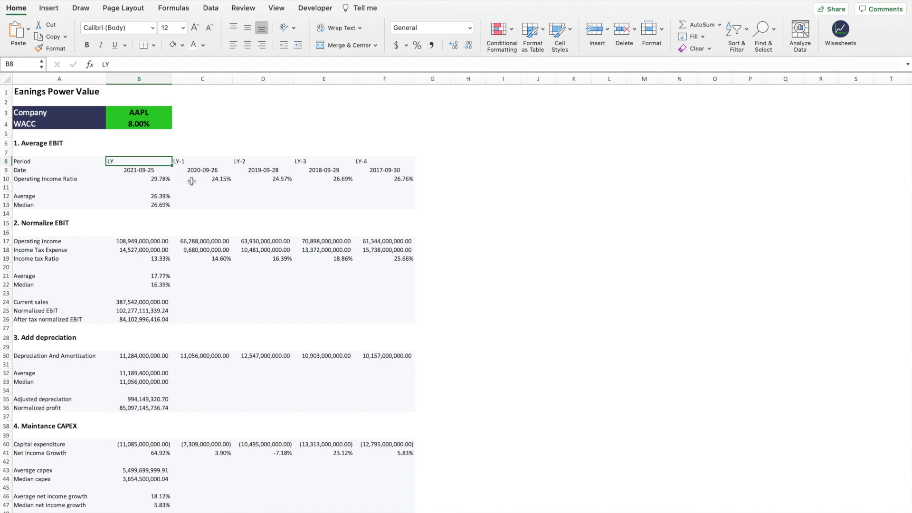
Review the Date row, operating income and tax pulls for AAPL, and the B12/B13 average and median margins
{"action": "left_click", "coordinate": [149, 171]}
{"action": "left_click", "coordinate": [150, 171]}
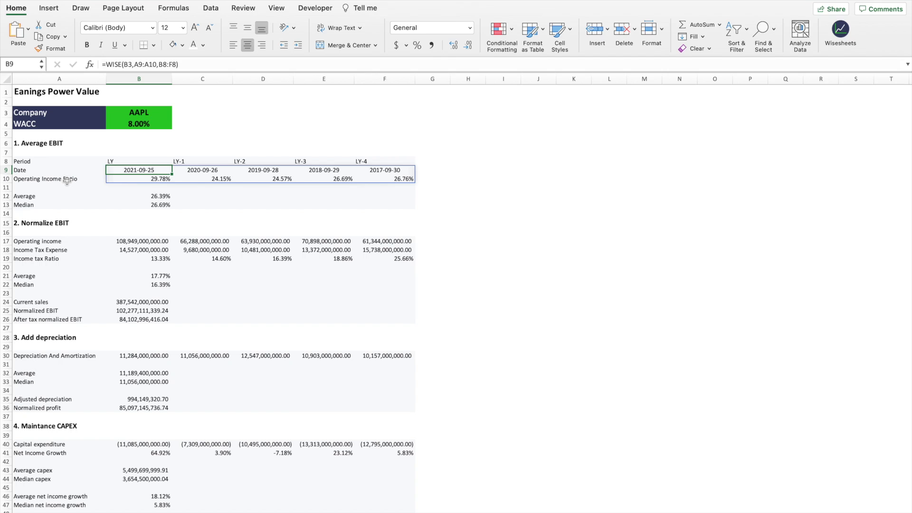
{"action": "left_click", "coordinate": [132, 252]}
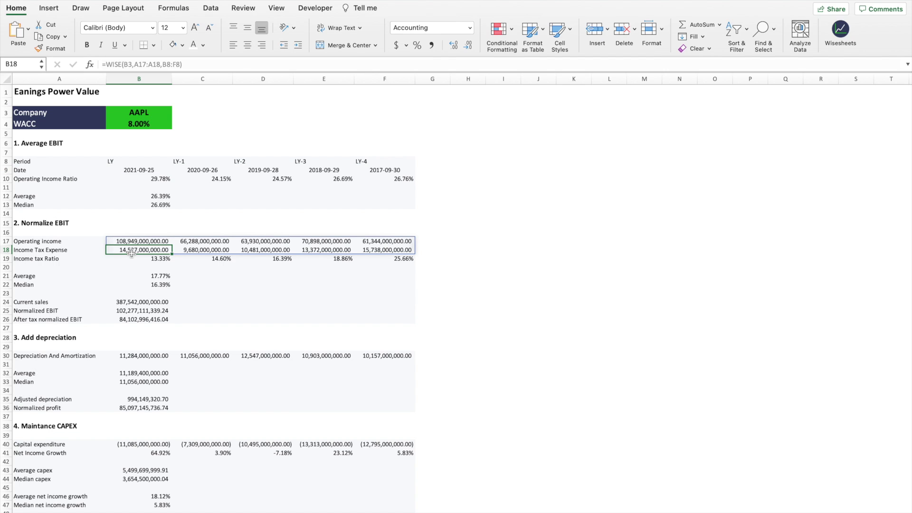
{"action": "left_click", "coordinate": [136, 172]}
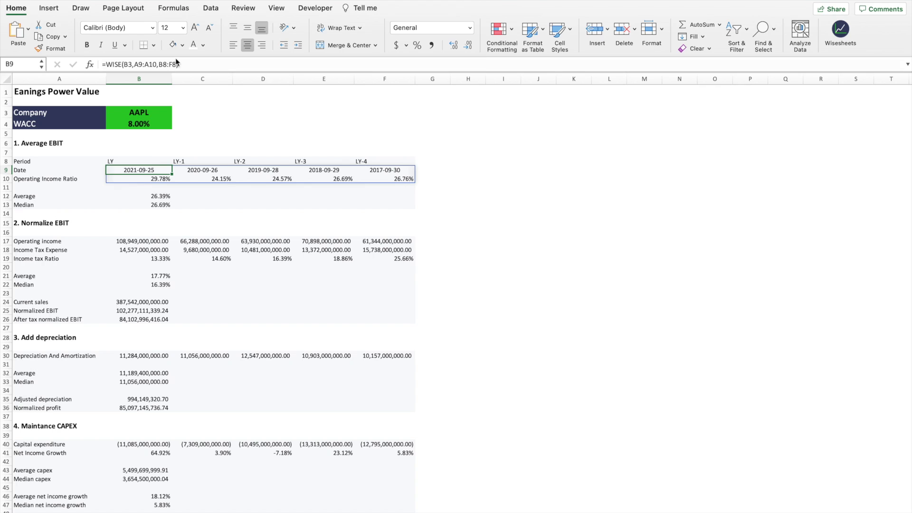
{"action": "left_click", "coordinate": [154, 113]}
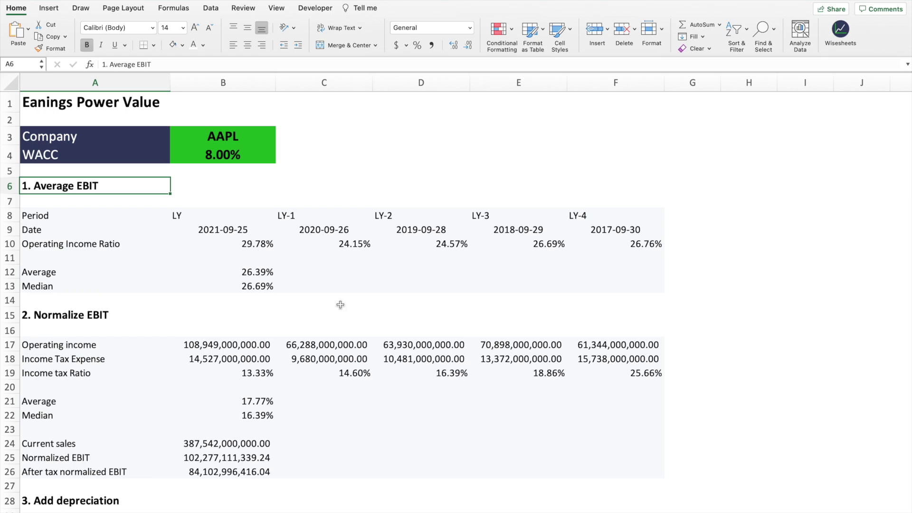
{"action": "left_click", "coordinate": [261, 273]}
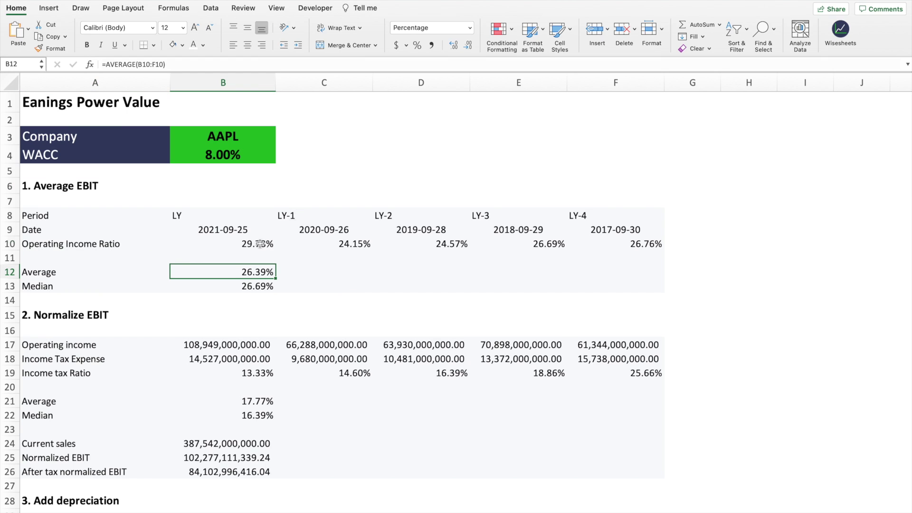
{"action": "left_click_drag", "start_coordinate": [261, 245], "coordinate": [615, 247]}
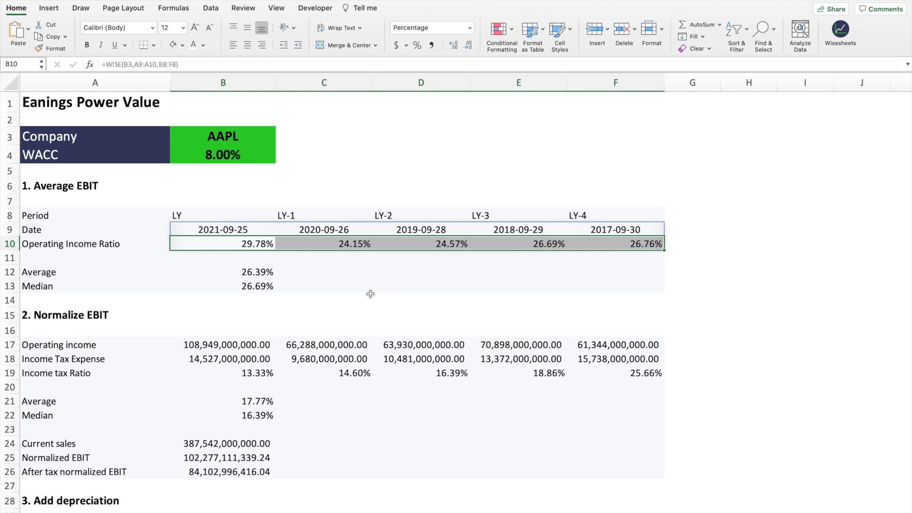
{"action": "left_click", "coordinate": [266, 288]}
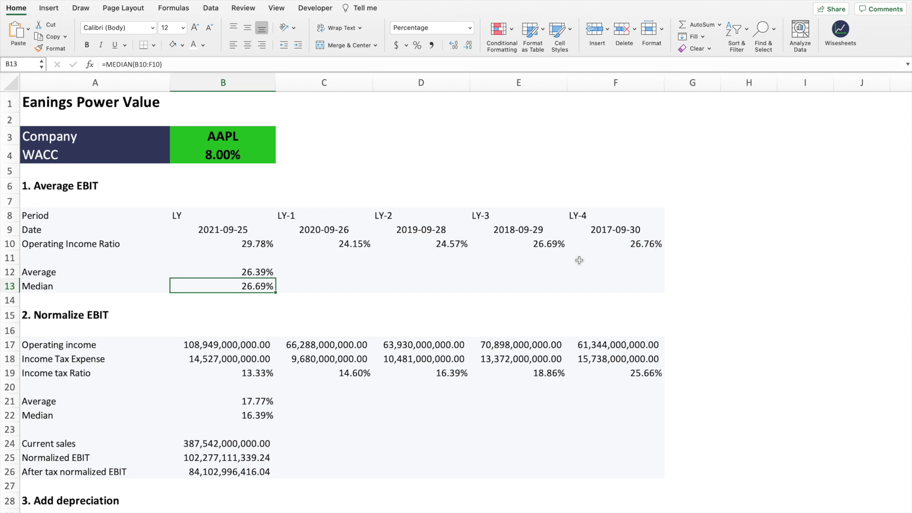
Step through income tax expense and the yearly tax ratios to the average and median in B21/B22
{"action": "key", "text": "Down"}
{"action": "key", "text": "Down"}
{"action": "key", "text": "Down"}
{"action": "key", "text": "Down"}
{"action": "scroll", "coordinate": [423, 259], "scroll_direction": "down", "scroll_amount": 5}
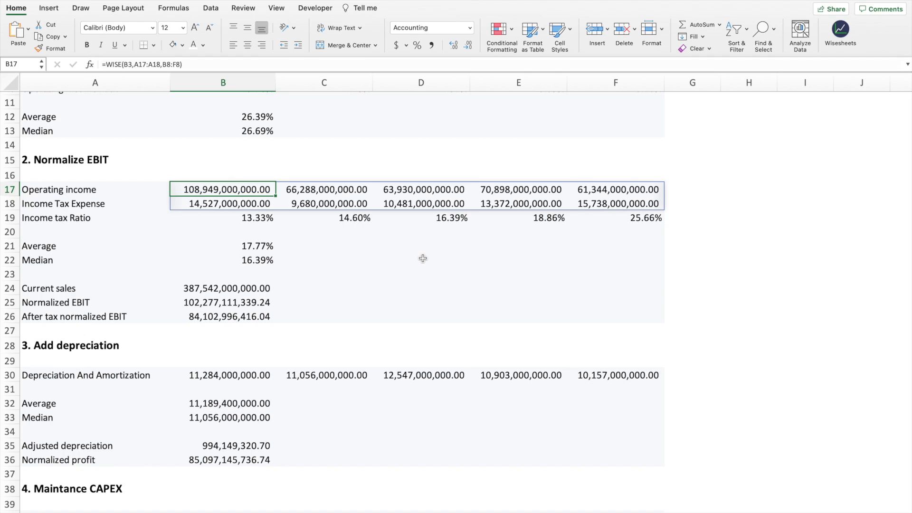
{"action": "left_click", "coordinate": [225, 203]}
{"action": "left_click", "coordinate": [242, 217]}
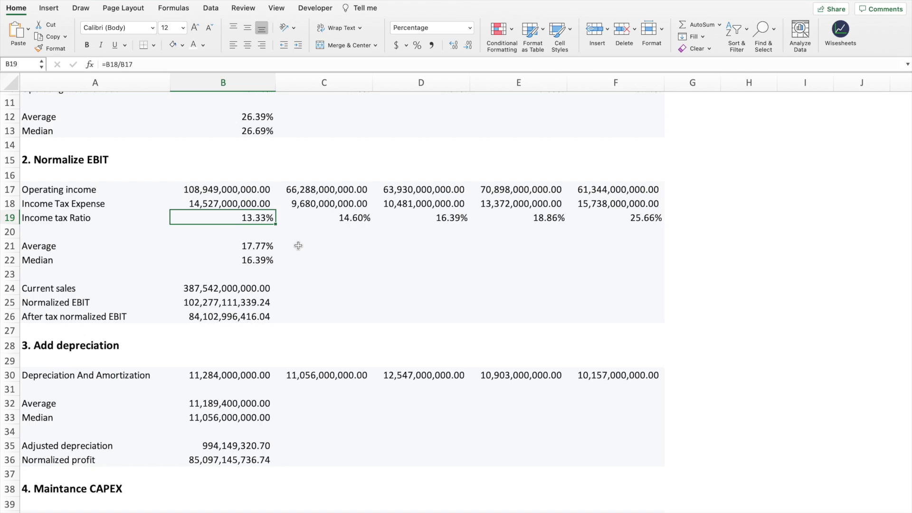
{"action": "key", "text": "Right"}
{"action": "key", "text": "Right"}
{"action": "key", "text": "Right"}
{"action": "key", "text": "Right"}
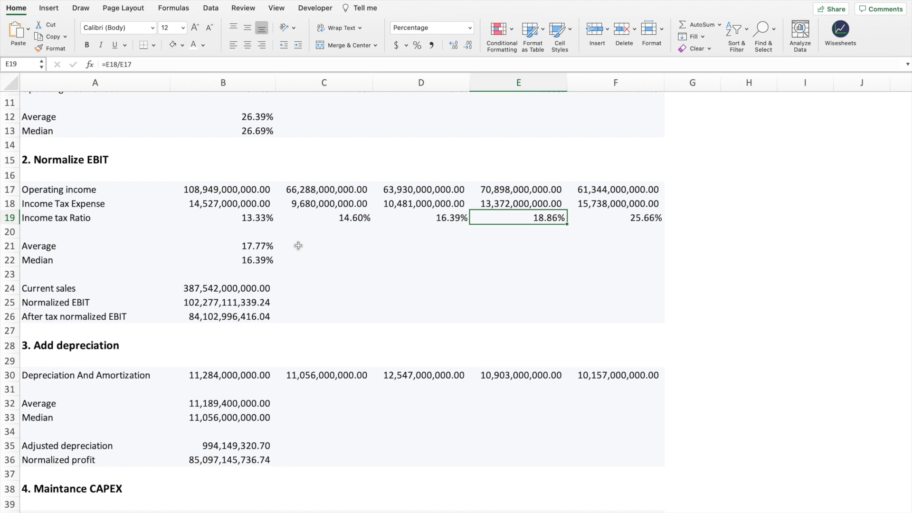
{"action": "key", "text": "Left"}
{"action": "key", "text": "Left"}
{"action": "key", "text": "Left"}
{"action": "key", "text": "Left"}
{"action": "key", "text": "Down"}
{"action": "key", "text": "Down"}
{"action": "key", "text": "Down"}
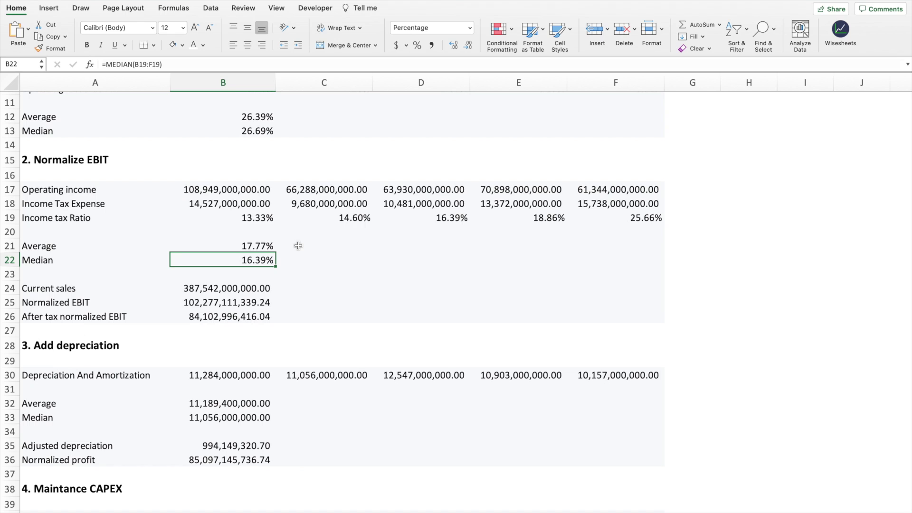
{"action": "key", "text": "Up"}
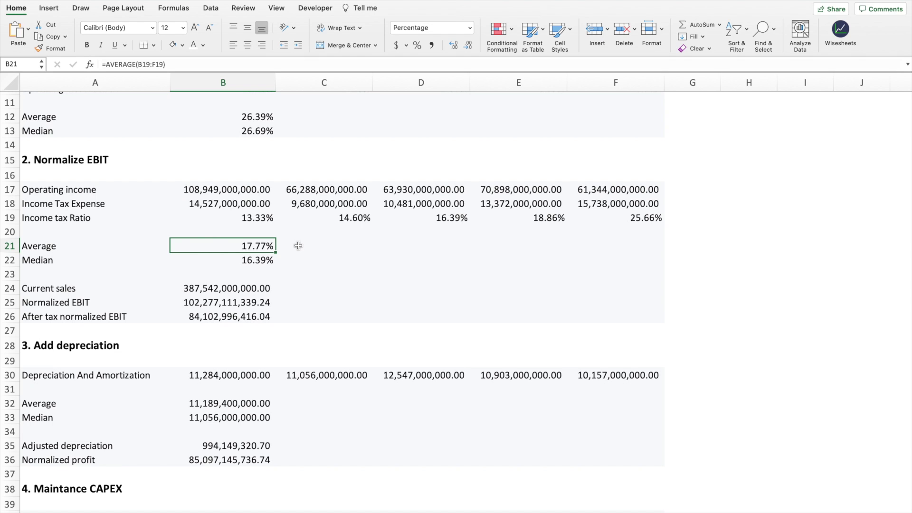
Highlight the operating income and tax expense rows, then recheck average tax ratio B21 and current sales B24
{"action": "key", "text": "Up"}
{"action": "key", "text": "Up"}
{"action": "key", "text": "Up"}
{"action": "key", "text": "shift+Up"}
{"action": "key", "text": "ctrl+shift+Right"}
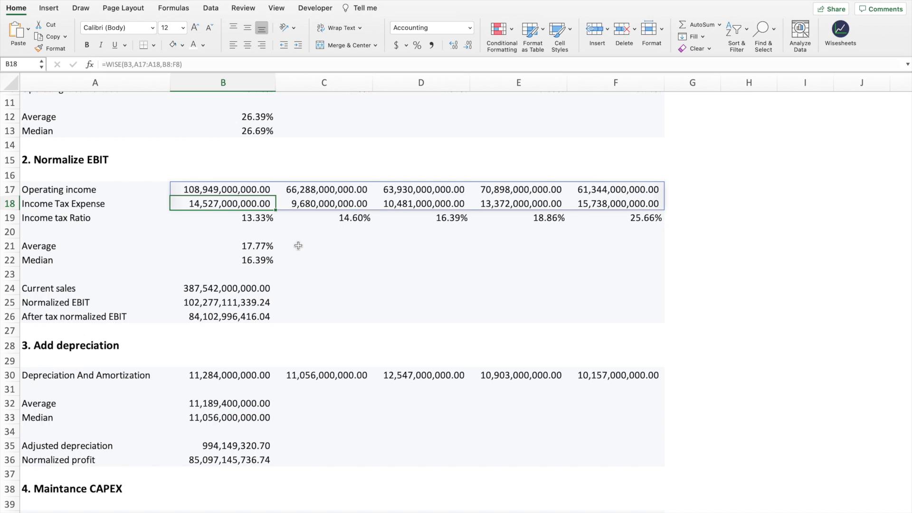
{"action": "left_click", "coordinate": [252, 250]}
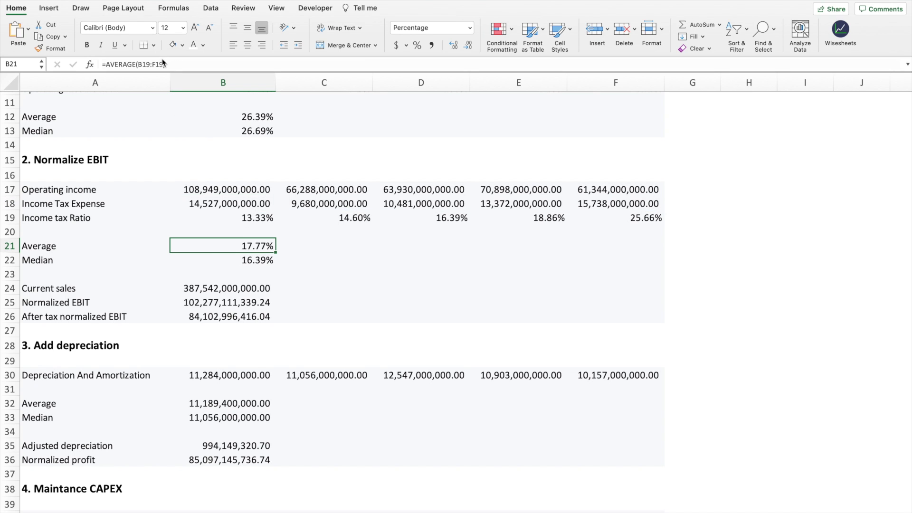
{"action": "left_click", "coordinate": [244, 286]}
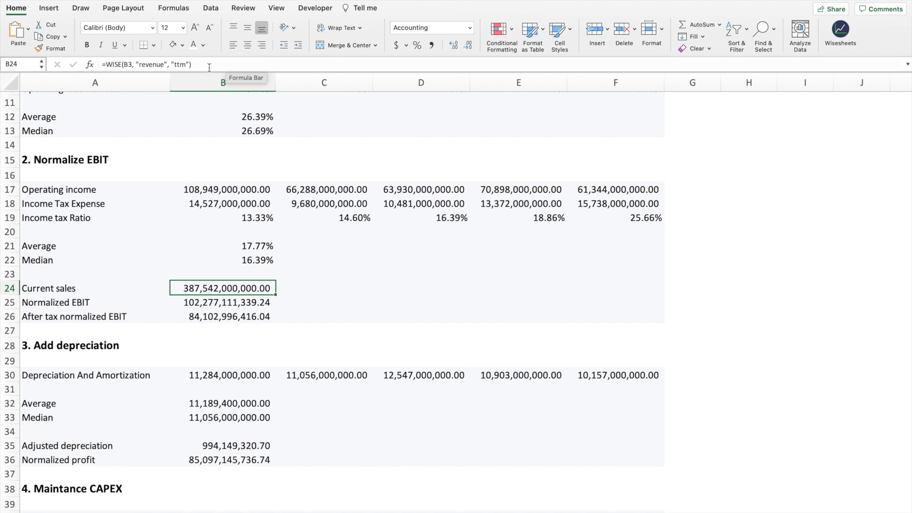
Enter normalized EBIT =B24*B12 in B25 and after-tax normalized EBIT =B25*(1-B21) in B26
{"action": "key", "text": "Down"}
{"action": "key", "text": "F2"}
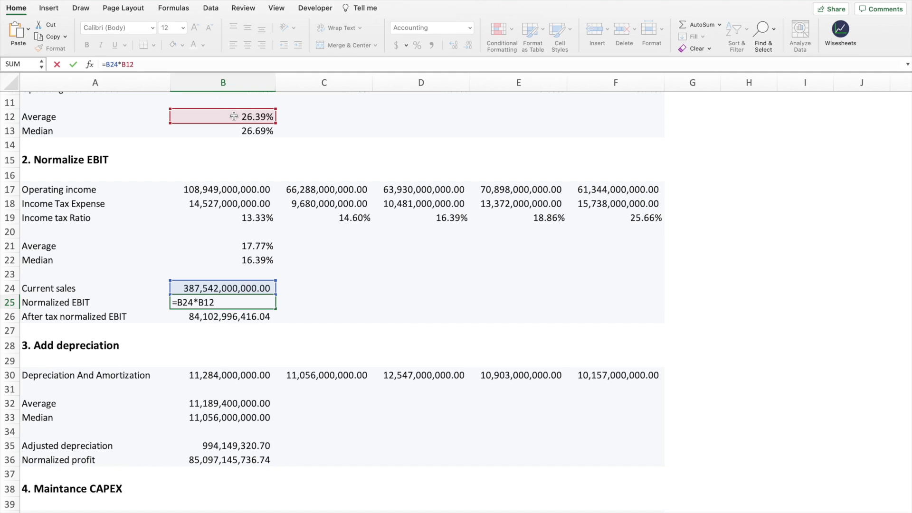
{"action": "key", "text": "Return"}
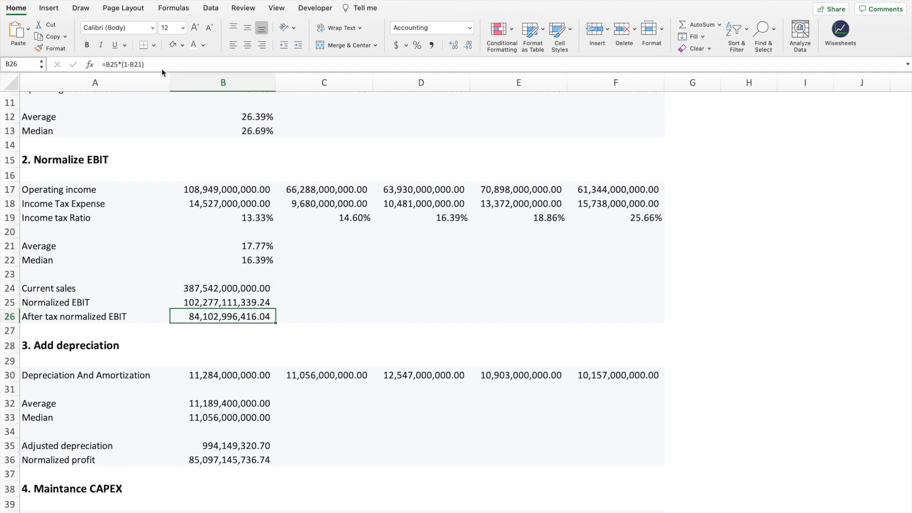
{"action": "left_click", "coordinate": [159, 65]}
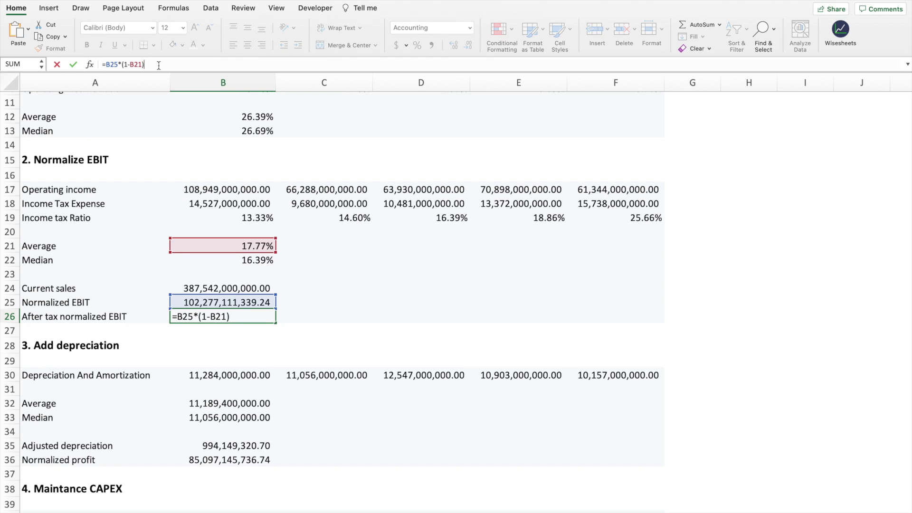
{"action": "key", "text": "Return"}
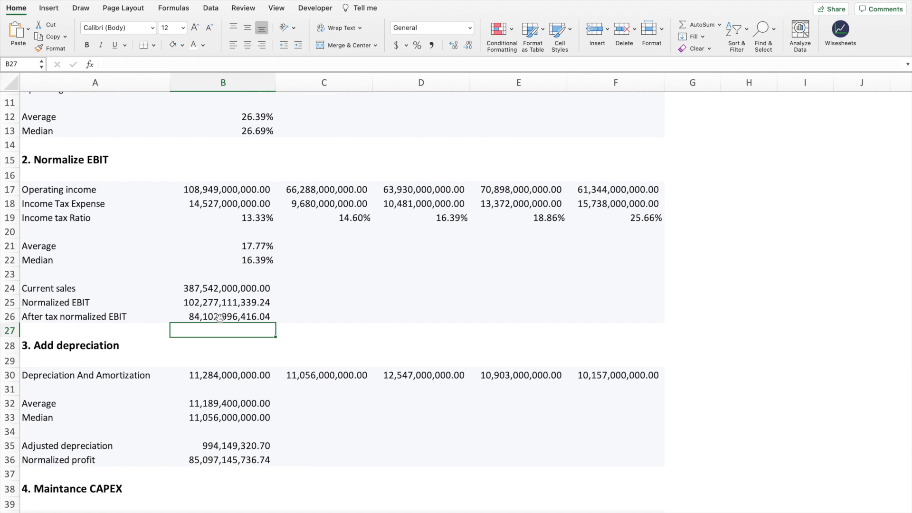
{"action": "key", "text": "Down"}
{"action": "key", "text": "Left"}
{"action": "scroll", "coordinate": [270, 176], "scroll_direction": "down", "scroll_amount": 4}
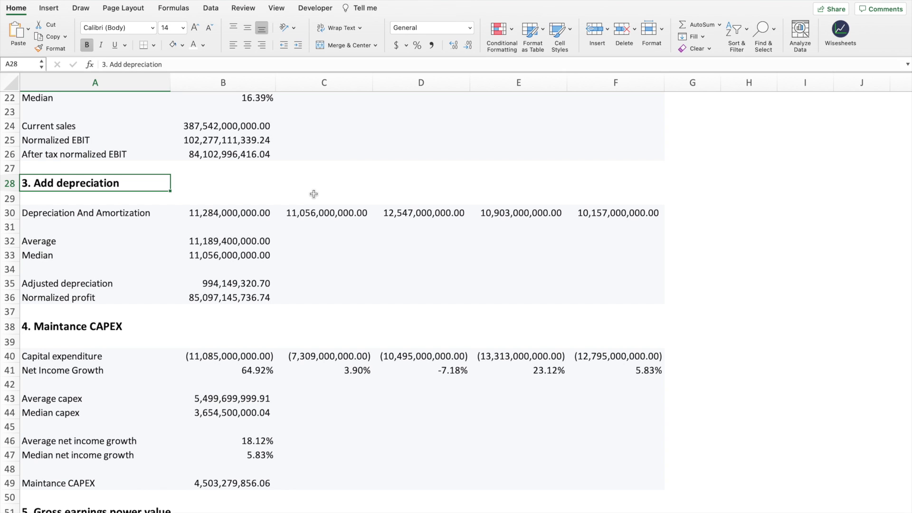
Review the B30:F30 depreciation and amortization figures, average depreciation, and the adjusted depreciation result
{"action": "scroll", "coordinate": [314, 194], "scroll_direction": "down", "scroll_amount": 3}
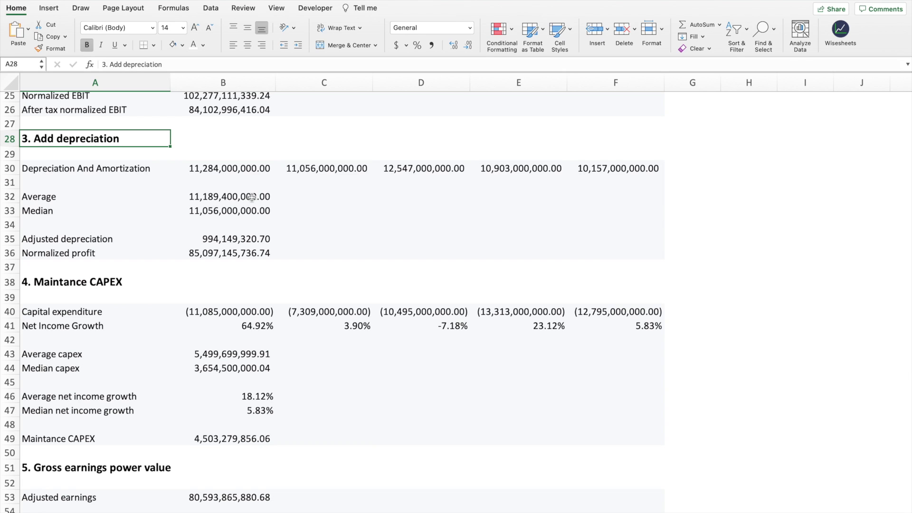
{"action": "left_click", "coordinate": [242, 167]}
{"action": "left_click_drag", "start_coordinate": [242, 168], "coordinate": [601, 169]}
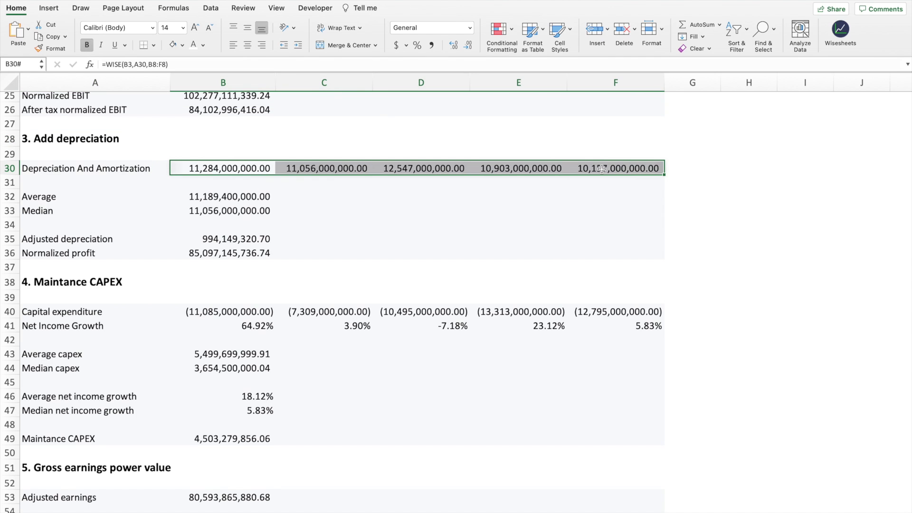
{"action": "left_click", "coordinate": [240, 196]}
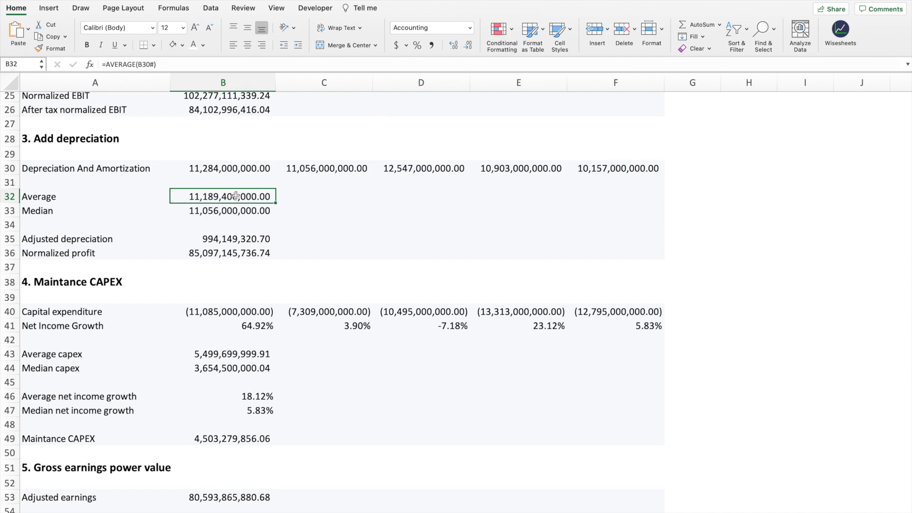
{"action": "left_click", "coordinate": [240, 208]}
{"action": "left_click", "coordinate": [242, 240]}
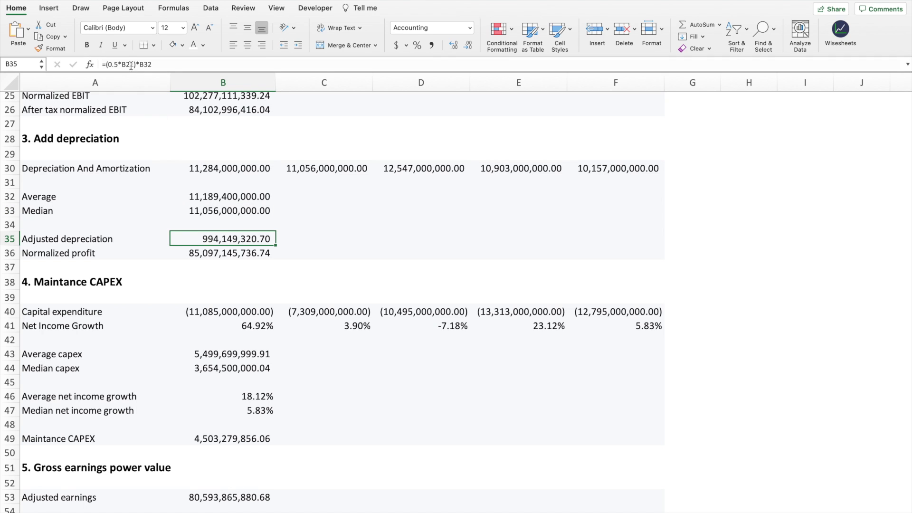
Trace adjusted depreciation =(0.5*B21)*B32 back to B21, confirm it, and enter normalized profit =B35+B26
{"action": "key", "text": "F2"}
{"action": "scroll", "coordinate": [234, 121], "scroll_direction": "up", "scroll_amount": 5}
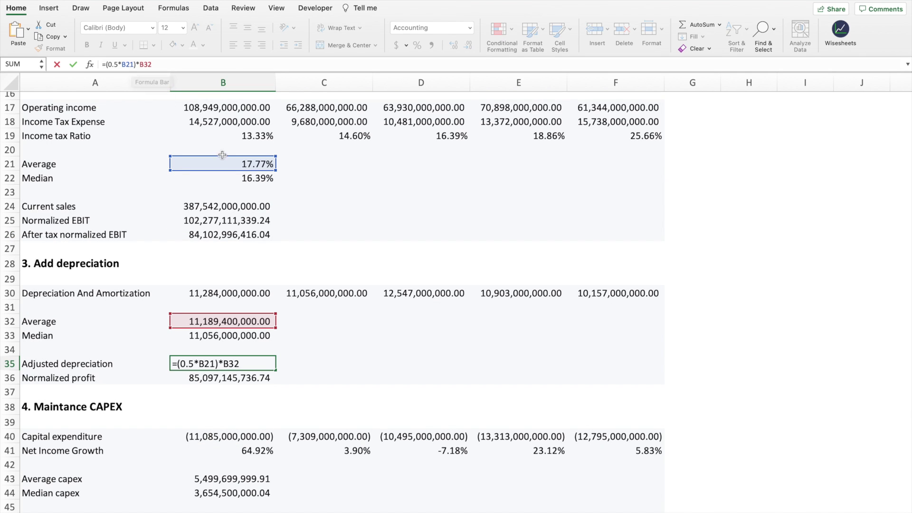
{"action": "scroll", "coordinate": [236, 161], "scroll_direction": "up", "scroll_amount": 2}
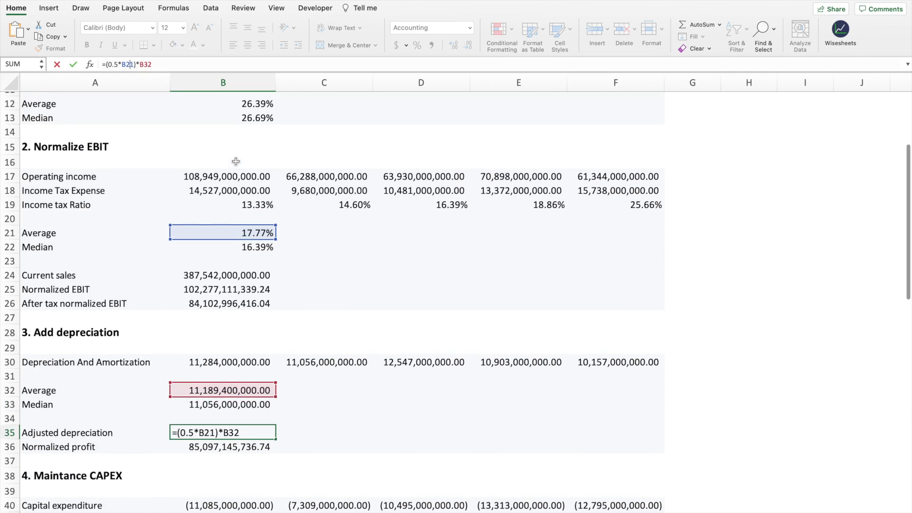
{"action": "scroll", "coordinate": [239, 189], "scroll_direction": "down", "scroll_amount": 2}
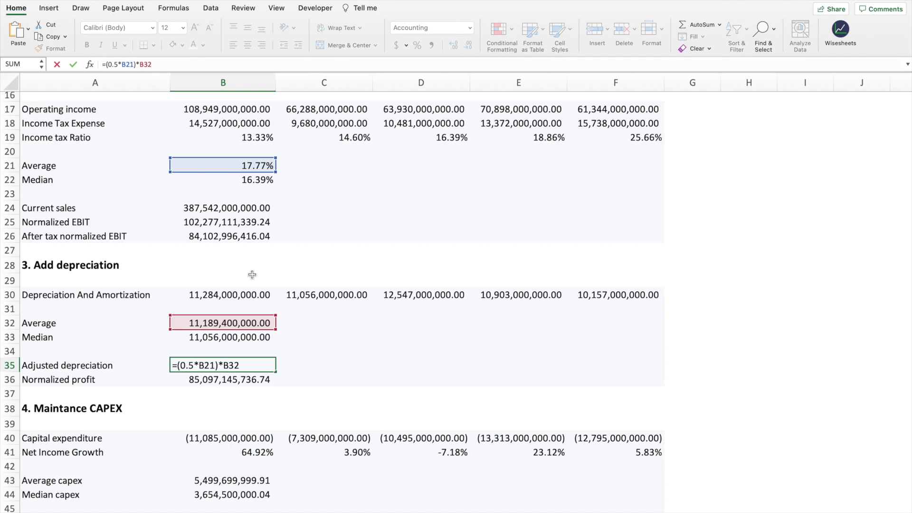
{"action": "key", "text": "Return"}
{"action": "type", "text": "=B35+B26"}
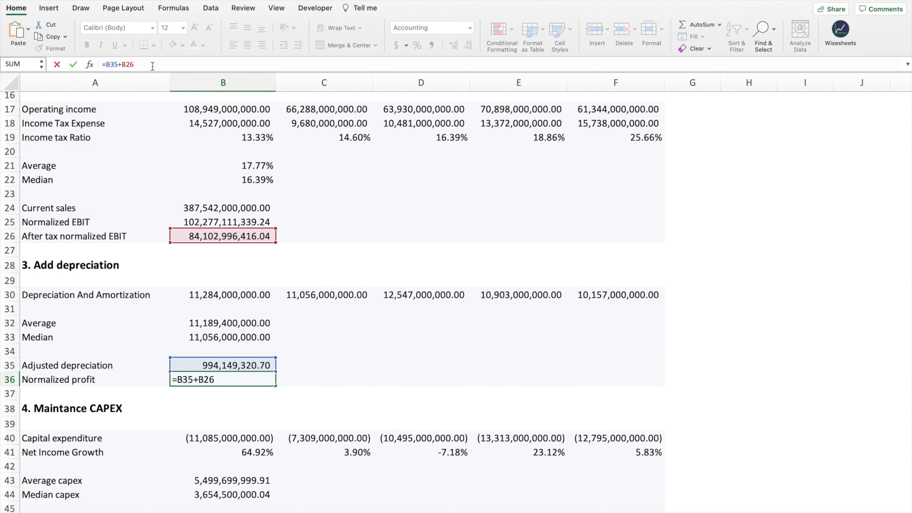
Commit normalized profit =B35+B26 in B36 and scroll down to the Maintance CAPEX section
{"action": "left_click", "coordinate": [95, 408]}
{"action": "scroll", "coordinate": [378, 303], "scroll_direction": "down", "scroll_amount": 10}
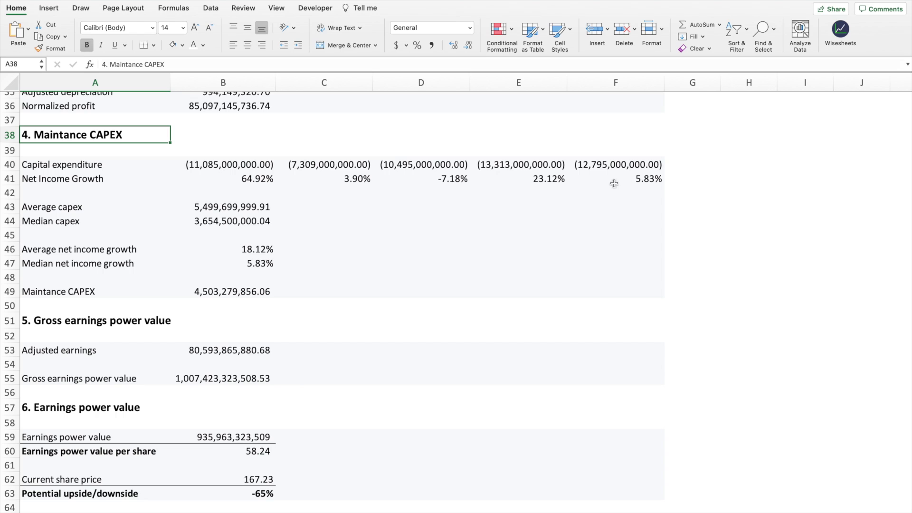
Check average capex and net income growth, then set Maintance CAPEX to =B43*(1-B46), giving 4,503,279,856.06
{"action": "left_click", "coordinate": [220, 211]}
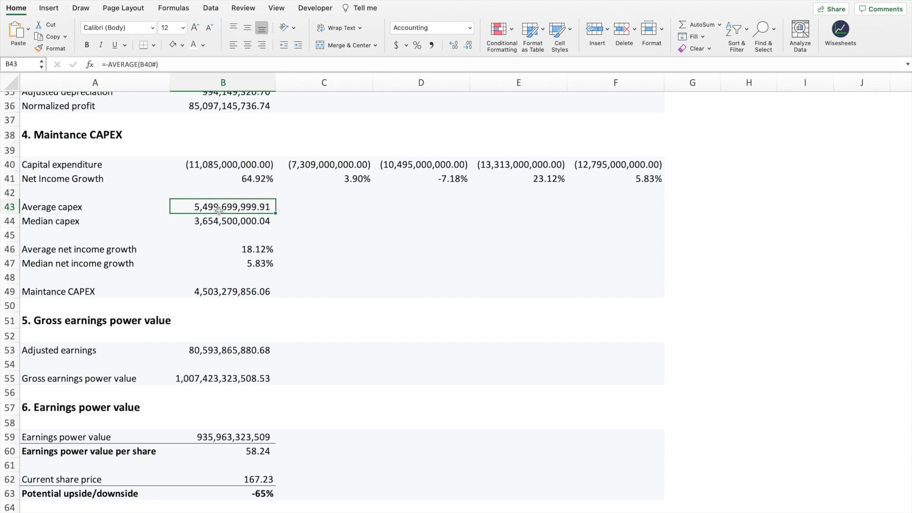
{"action": "left_click", "coordinate": [253, 250]}
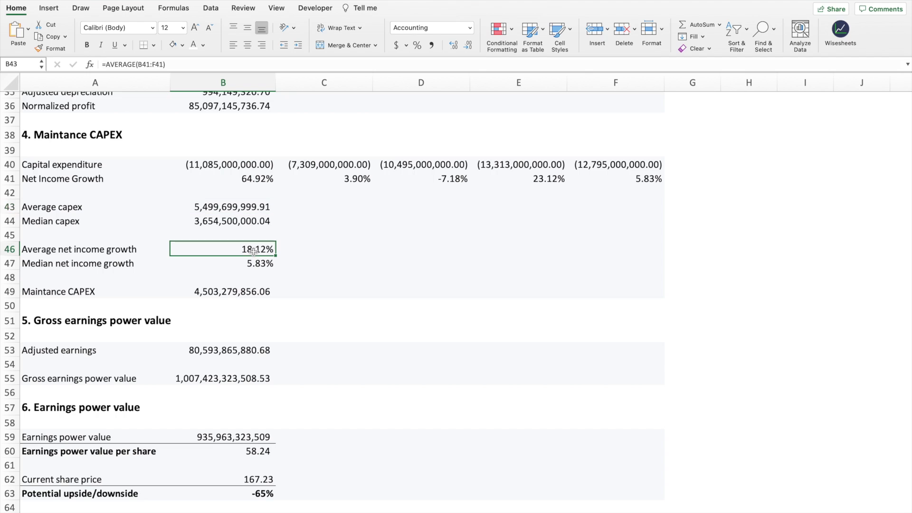
{"action": "left_click", "coordinate": [236, 293]}
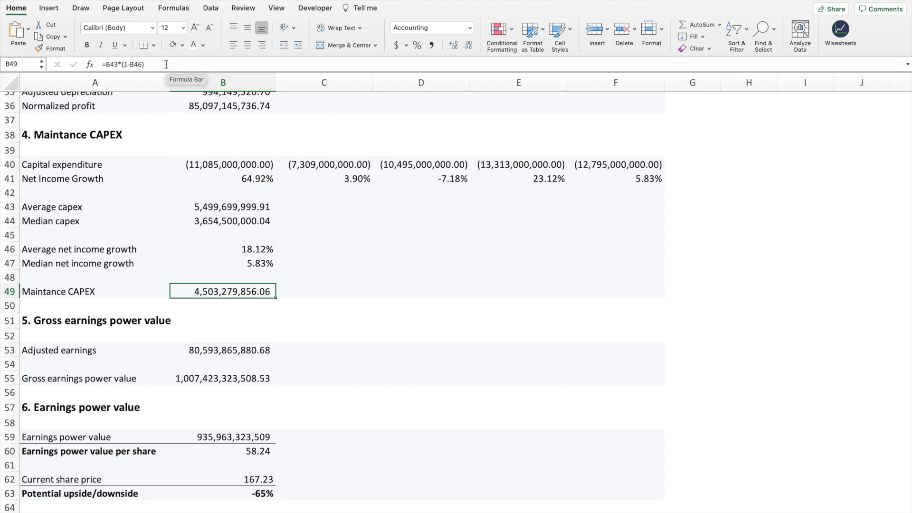
{"action": "left_click", "coordinate": [166, 64]}
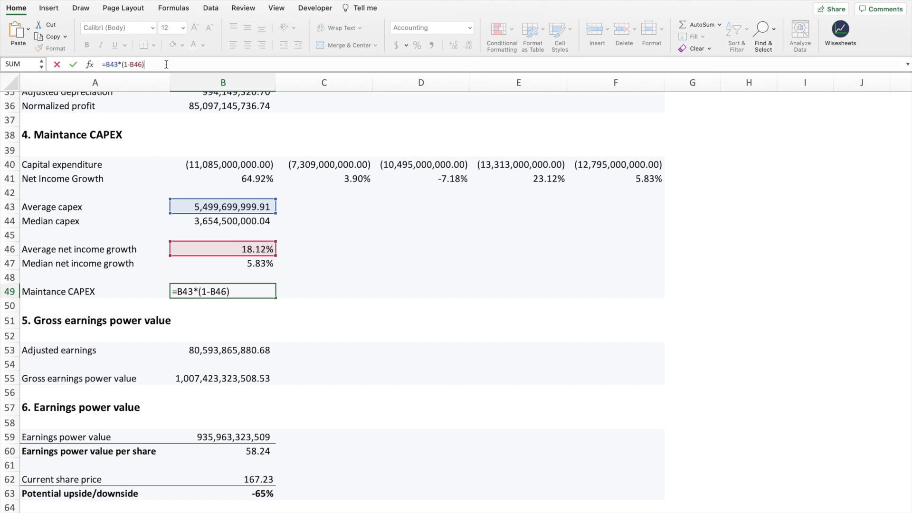
{"action": "key", "text": "Return"}
{"action": "scroll", "coordinate": [222, 303], "scroll_direction": "down", "scroll_amount": 1}
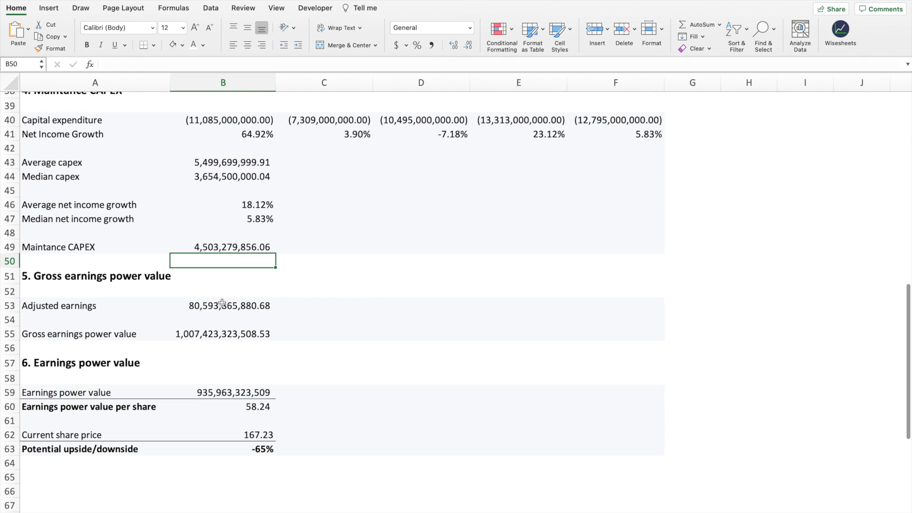
Enter Adjusted earnings =B36-B49 in B53, yielding 80,593,865,880.68
{"action": "left_click", "coordinate": [94, 279]}
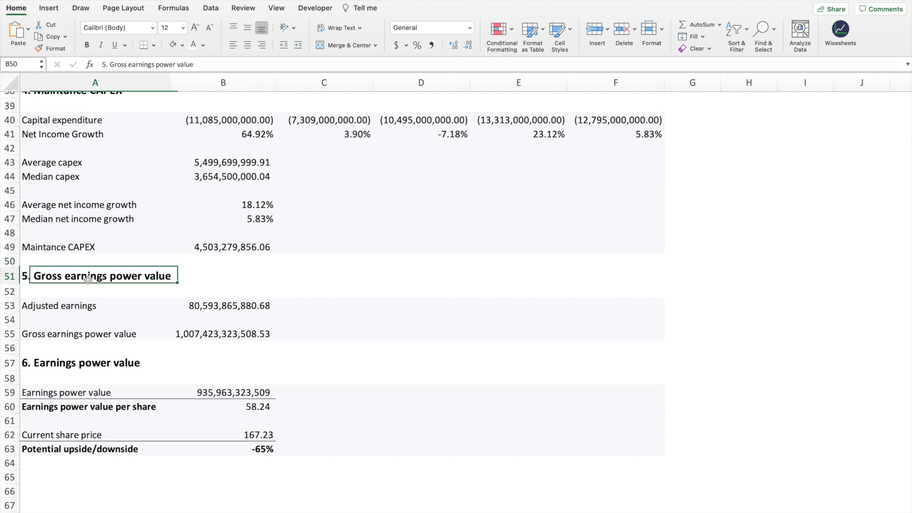
{"action": "double_click", "coordinate": [233, 305]}
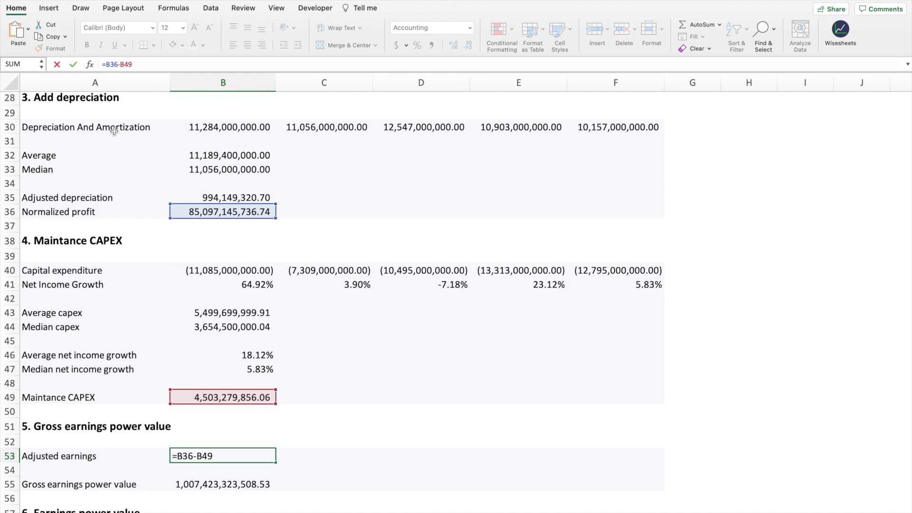
{"action": "scroll", "coordinate": [114, 133], "scroll_direction": "up", "scroll_amount": 5}
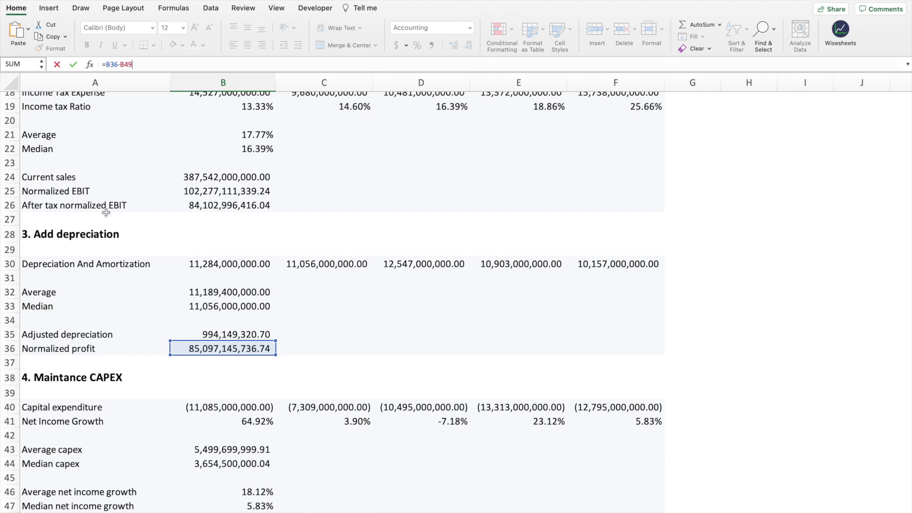
{"action": "scroll", "coordinate": [106, 212], "scroll_direction": "down", "scroll_amount": 5}
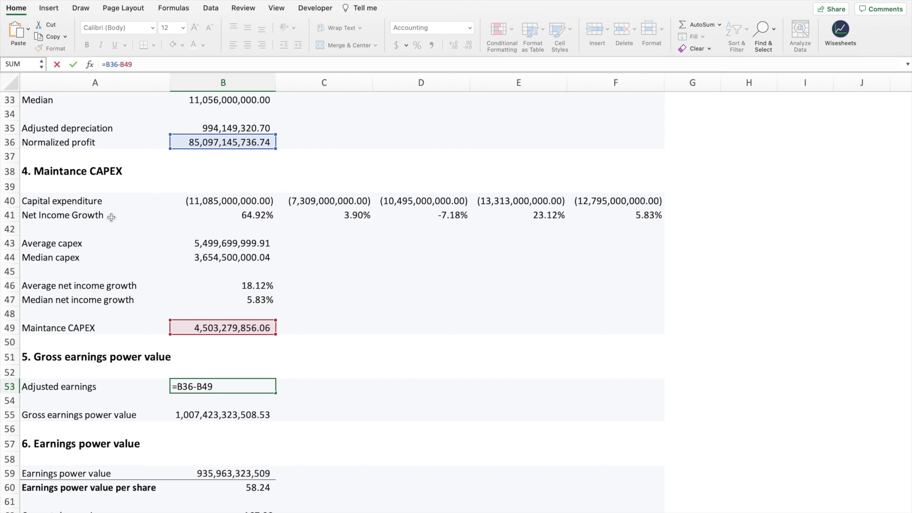
{"action": "scroll", "coordinate": [166, 313], "scroll_direction": "down", "scroll_amount": 5}
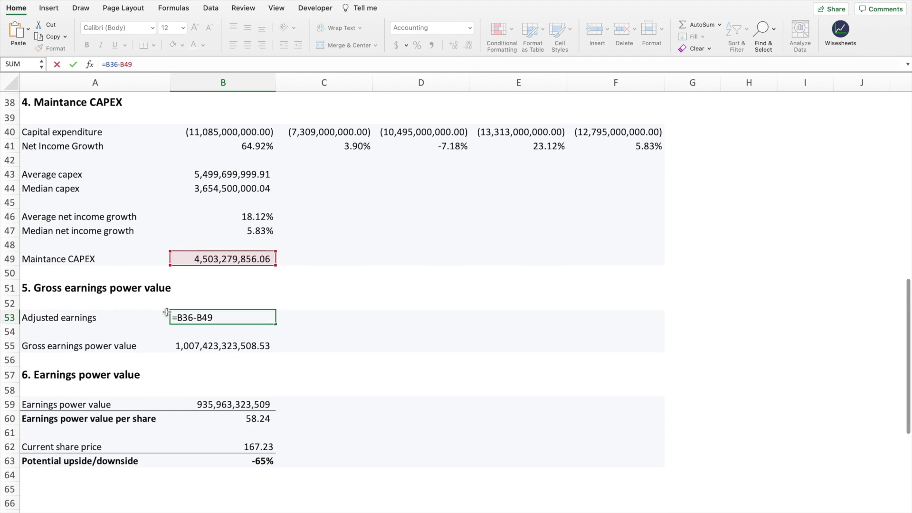
{"action": "left_click", "coordinate": [256, 346]}
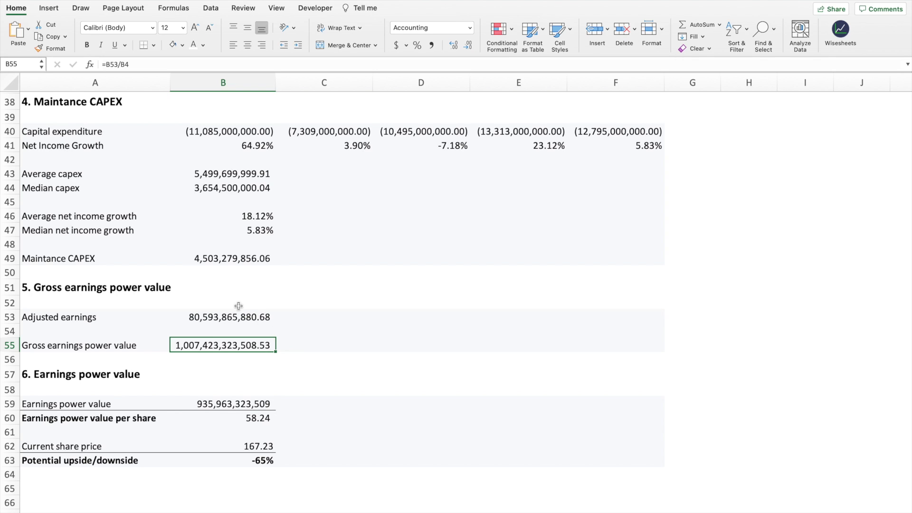
Set B55 to =B53/B4, adjusted earnings over the 8.00% WACC, giving 1,007,423,323,508.53
{"action": "left_click", "coordinate": [146, 70]}
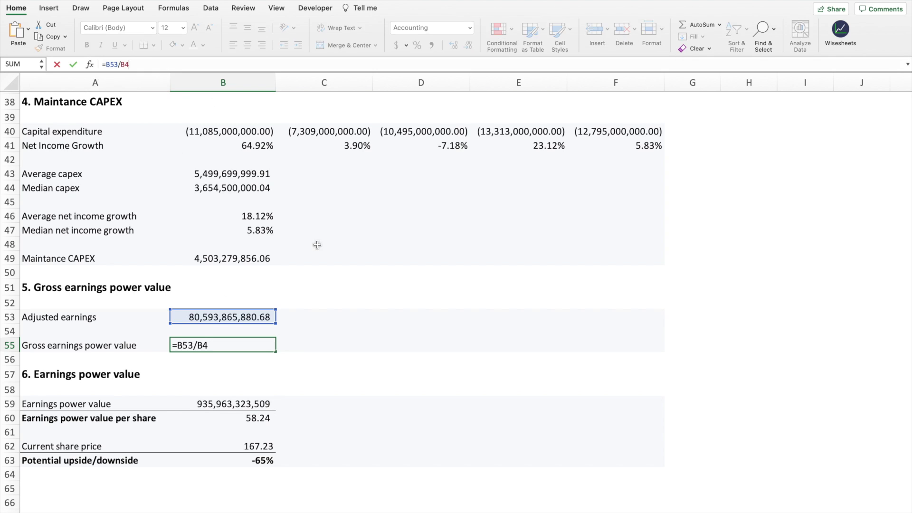
{"action": "scroll", "coordinate": [317, 252], "scroll_direction": "up", "scroll_amount": 10}
{"action": "scroll", "coordinate": [319, 255], "scroll_direction": "down", "scroll_amount": 2}
{"action": "scroll", "coordinate": [320, 251], "scroll_direction": "up", "scroll_amount": 4}
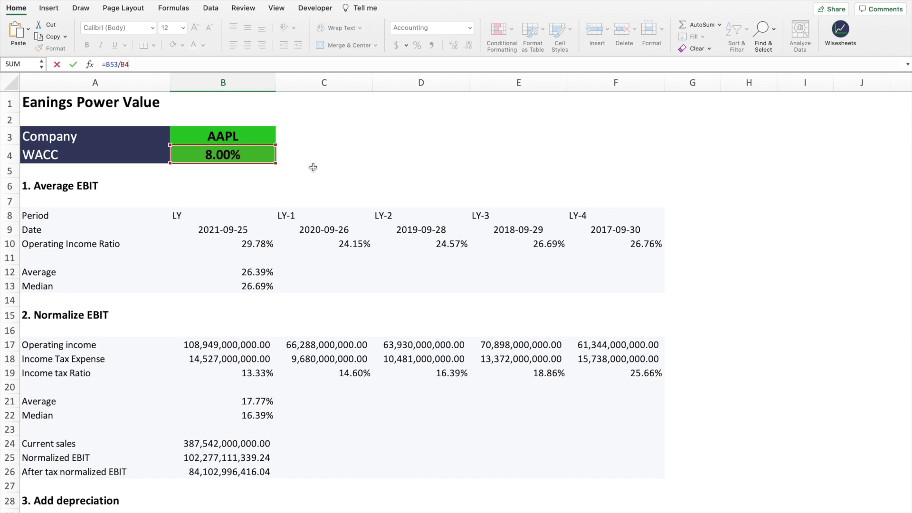
{"action": "key", "text": "Return"}
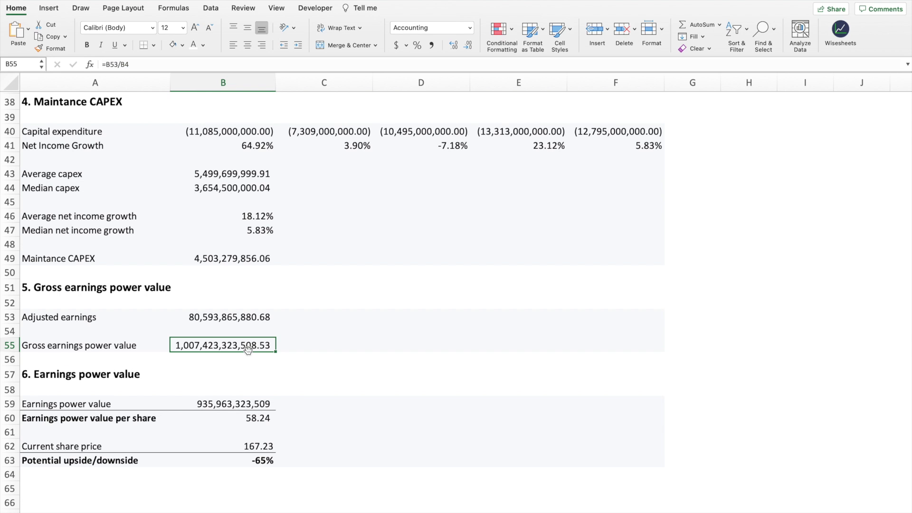
{"action": "scroll", "coordinate": [247, 352], "scroll_direction": "down", "scroll_amount": 3}
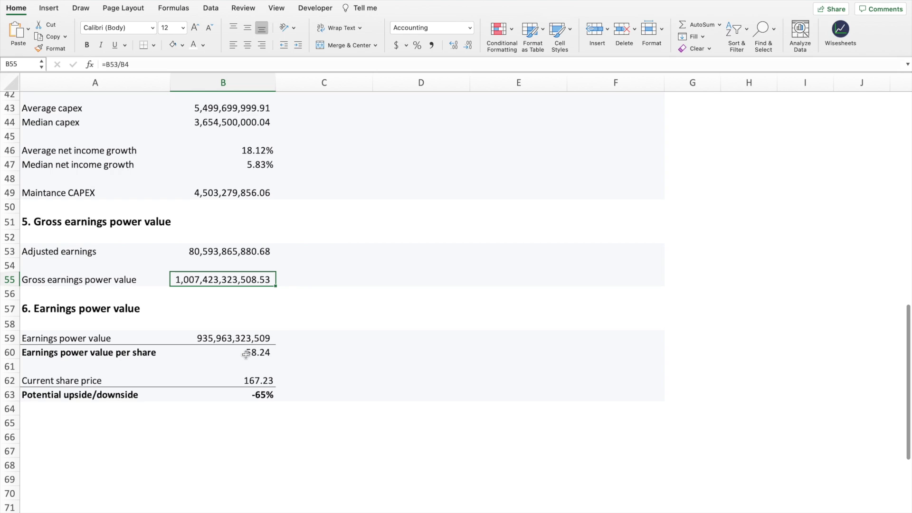
{"action": "left_click", "coordinate": [51, 307]}
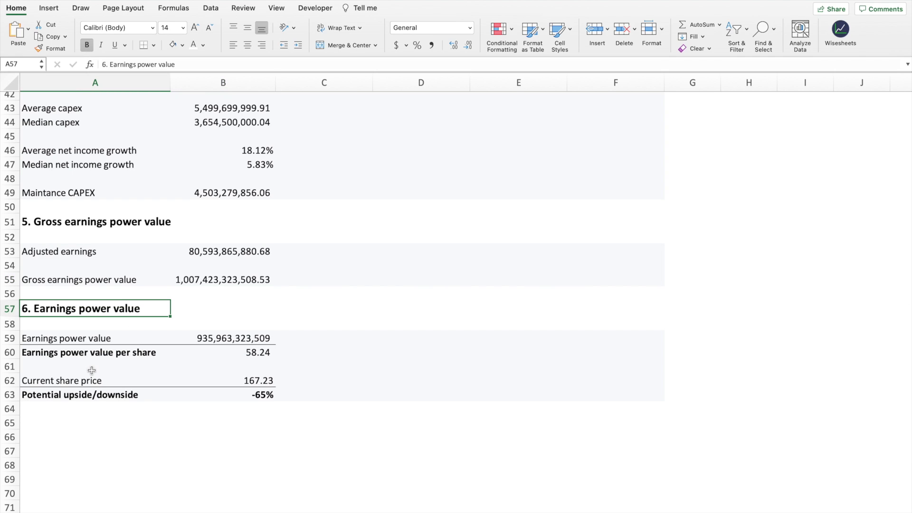
Set Earnings power value in B59 to B55 plus cash and short-term investments minus total debt: 935,963,323,509
{"action": "left_click", "coordinate": [219, 340]}
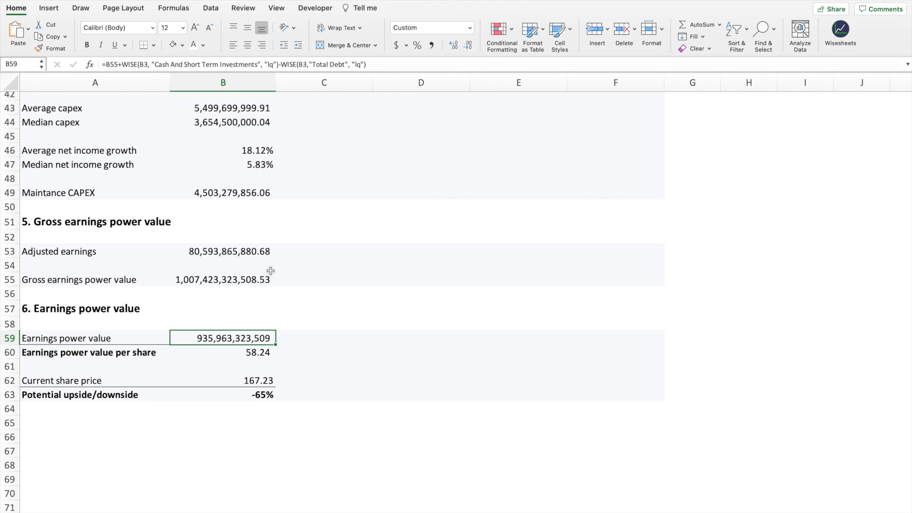
{"action": "left_click", "coordinate": [386, 63]}
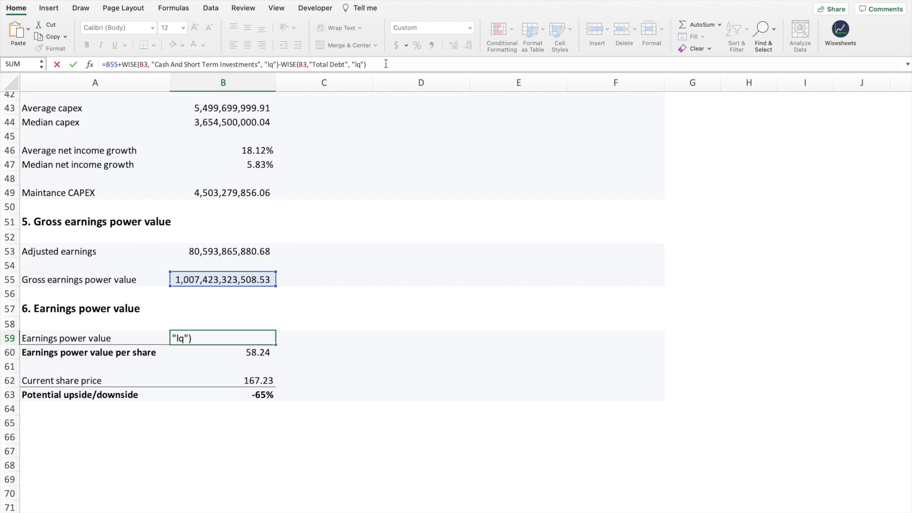
{"action": "key", "text": "Return"}
{"action": "left_click", "coordinate": [293, 63]}
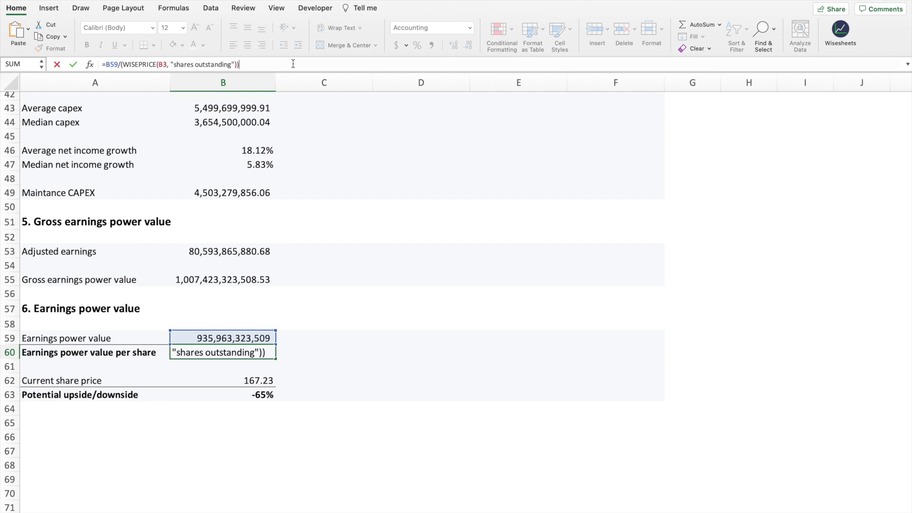
Commit per-share value 58.23999434 in B60 and set B63 to =(B60-B62)/B62, showing -65% against 167.23
{"action": "key", "text": "Return"}
{"action": "key", "text": "Up"}
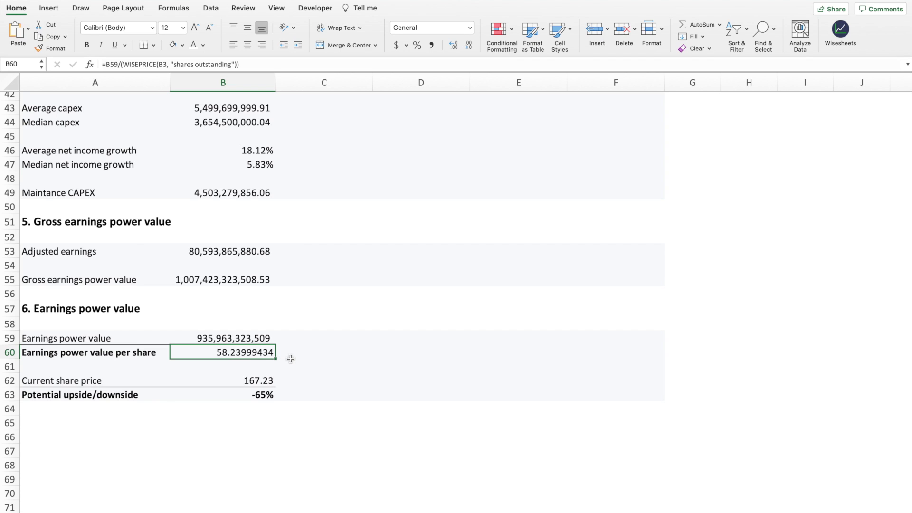
{"action": "left_click", "coordinate": [235, 380]}
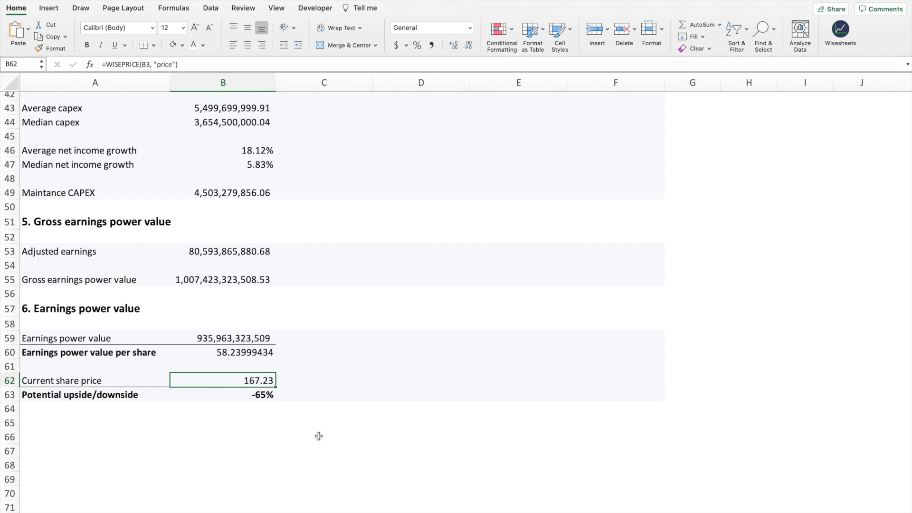
{"action": "left_click", "coordinate": [257, 398]}
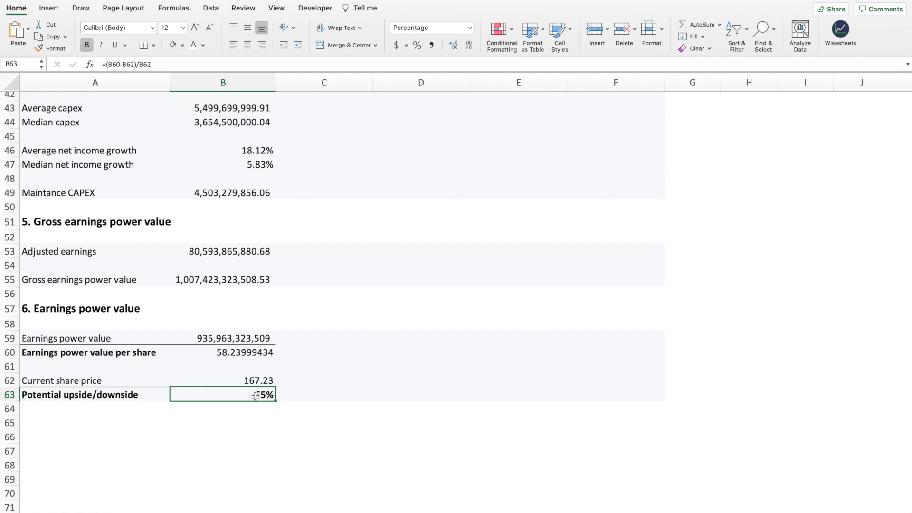
{"action": "left_click", "coordinate": [169, 64]}
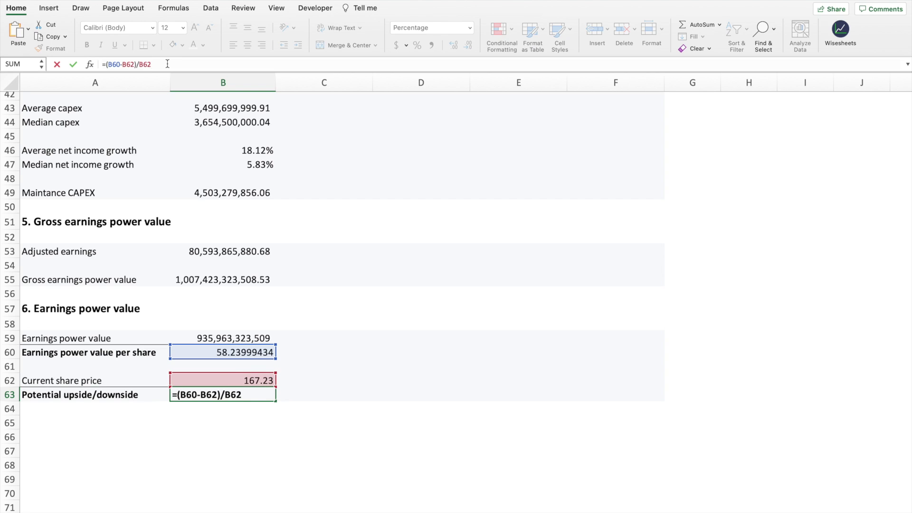
{"action": "key", "text": "Return"}
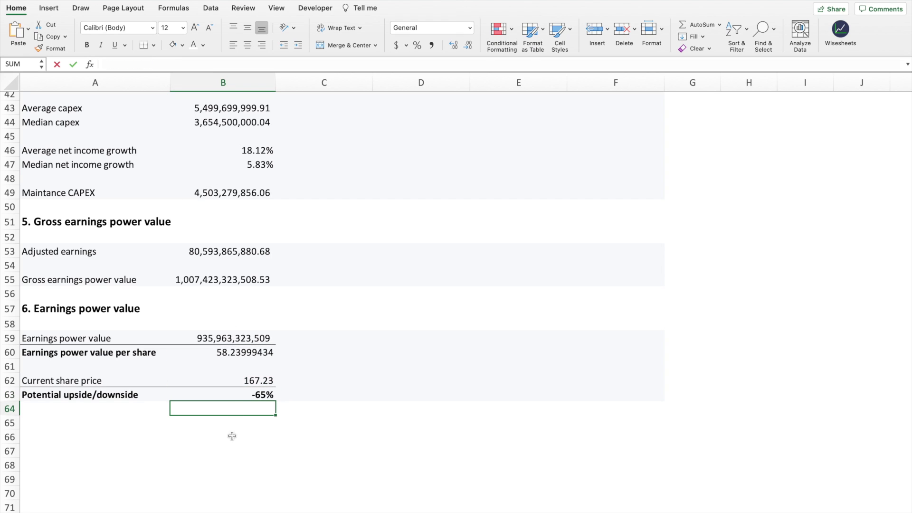
{"action": "left_click", "coordinate": [249, 392]}
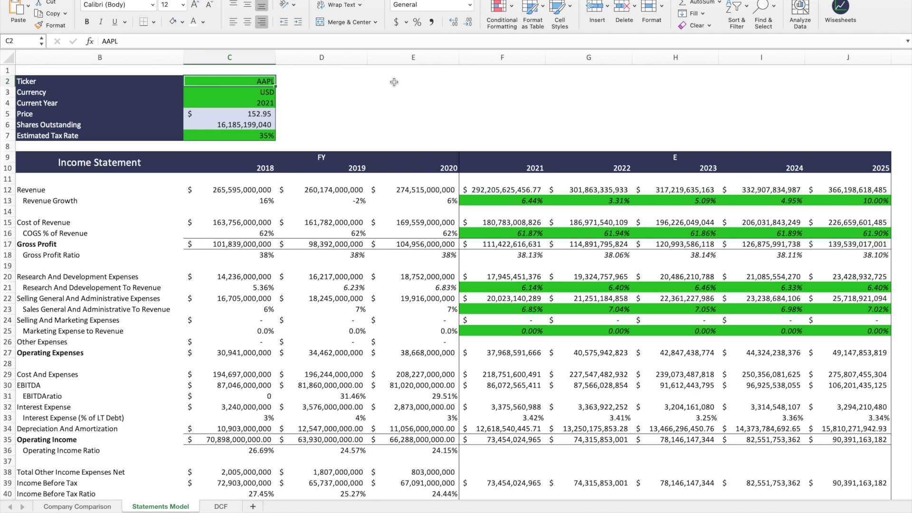
Inspect the C12 revenue and 2021–2024 projected revenue growth formulas, then view the DCF sheet
{"action": "left_click", "coordinate": [246, 189]}
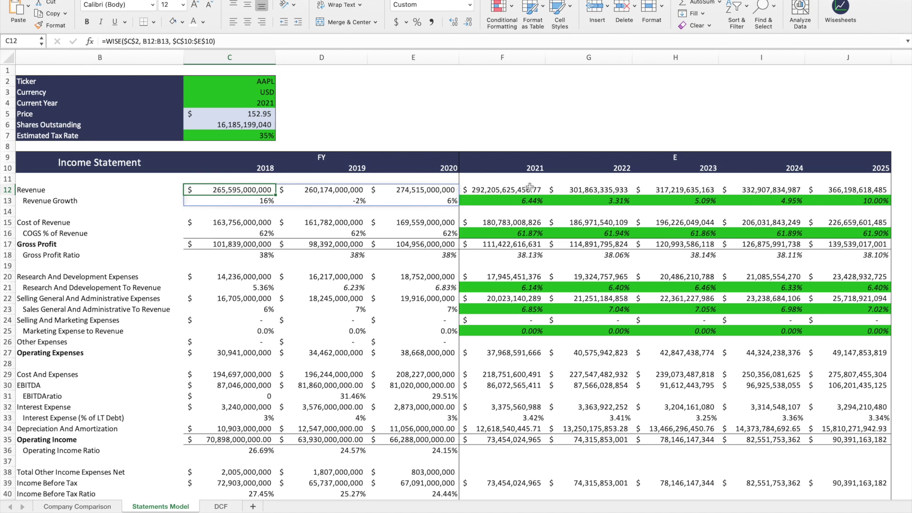
{"action": "left_click", "coordinate": [531, 202]}
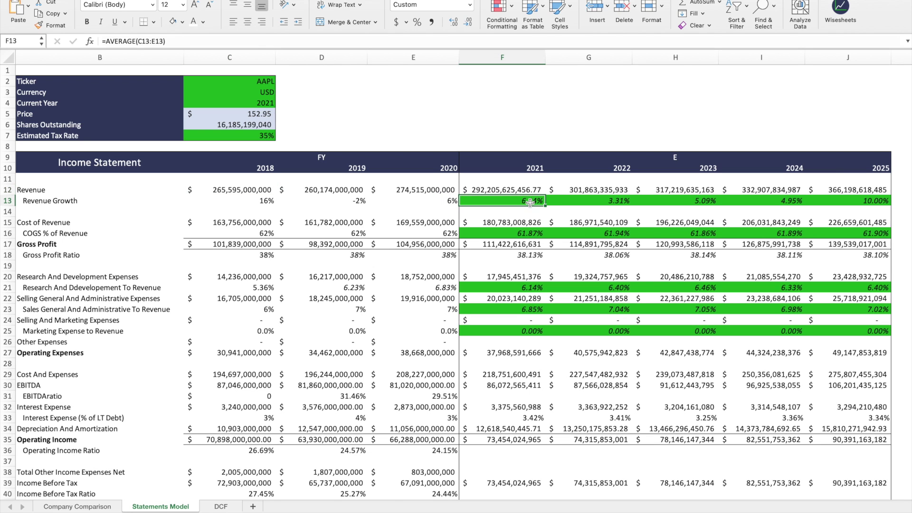
{"action": "left_click", "coordinate": [623, 203]}
{"action": "left_click", "coordinate": [694, 203]}
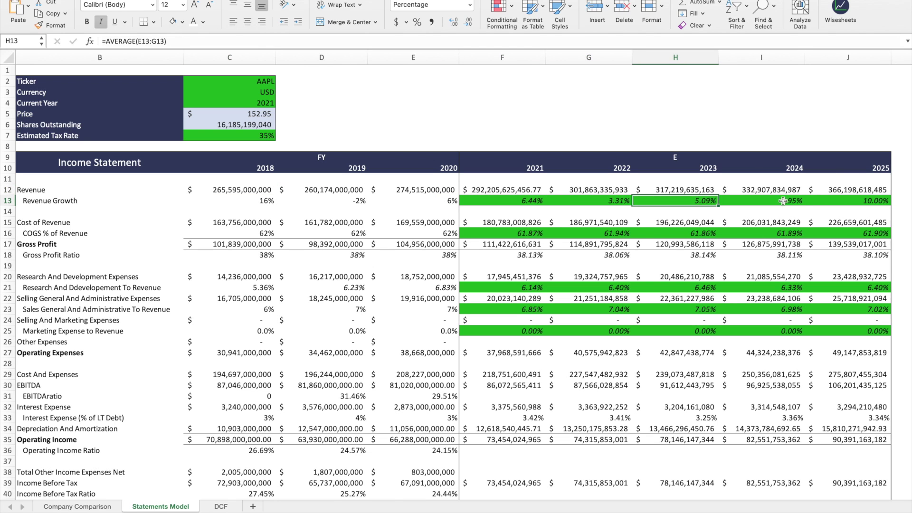
{"action": "left_click", "coordinate": [782, 202]}
{"action": "scroll", "coordinate": [547, 203], "scroll_direction": "down", "scroll_amount": 12}
{"action": "scroll", "coordinate": [547, 203], "scroll_direction": "down", "scroll_amount": 2}
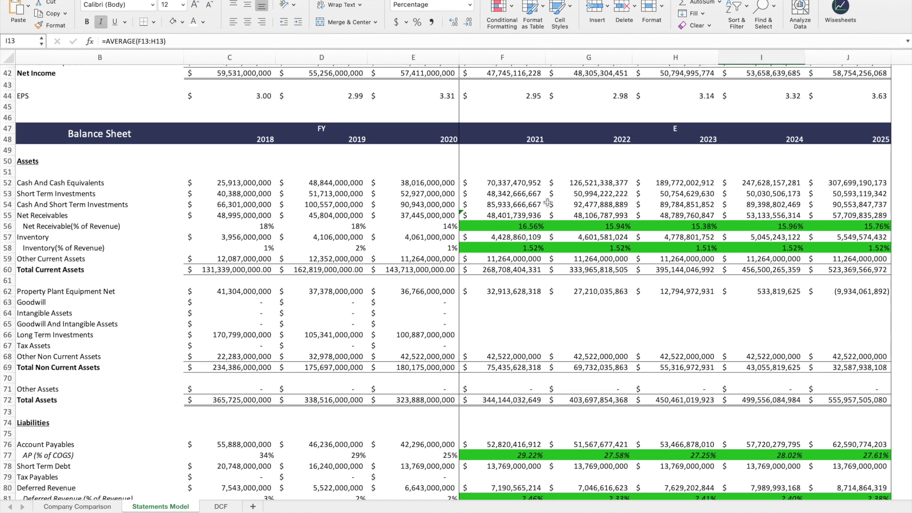
{"action": "scroll", "coordinate": [547, 203], "scroll_direction": "down", "scroll_amount": 20}
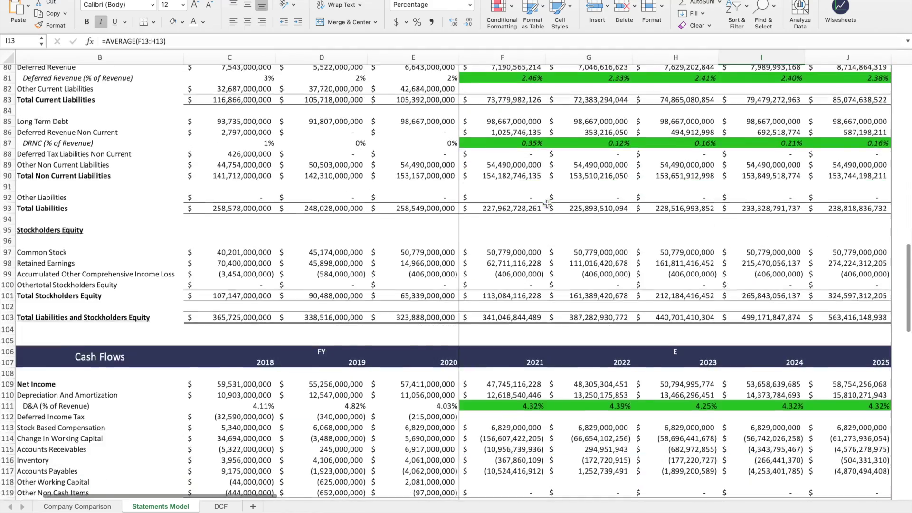
{"action": "scroll", "coordinate": [547, 204], "scroll_direction": "down", "scroll_amount": 5}
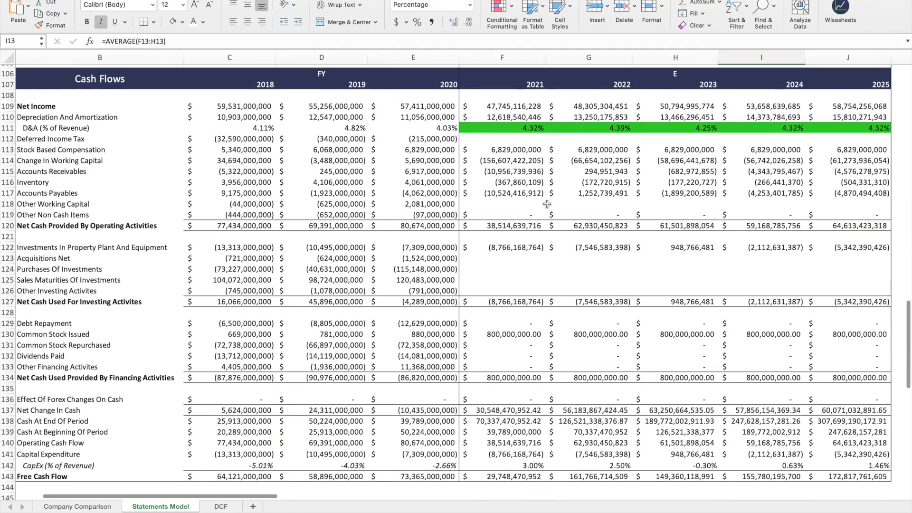
{"action": "left_click", "coordinate": [221, 506]}
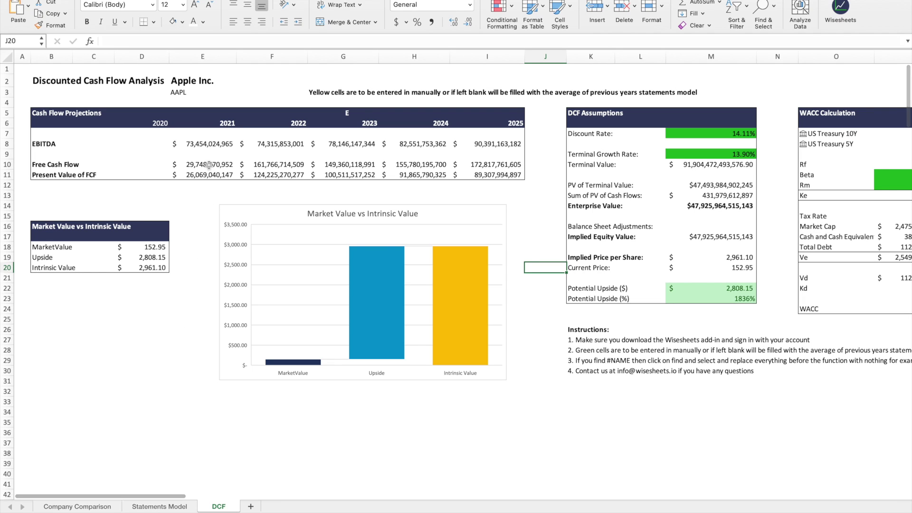
Inspect the DCF projected free cash flows and the 2021–2025 present value of FCF formulas
{"action": "left_click_drag", "start_coordinate": [209, 164], "coordinate": [504, 164]}
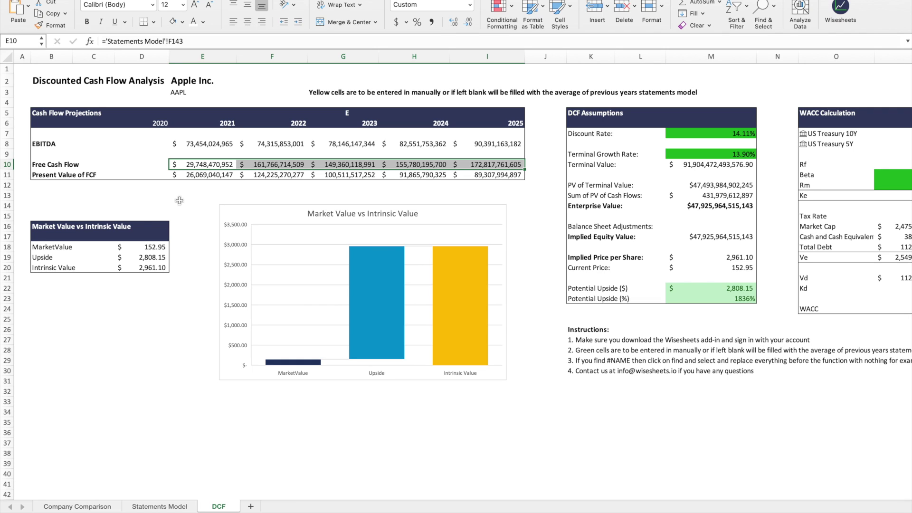
{"action": "left_click", "coordinate": [194, 175]}
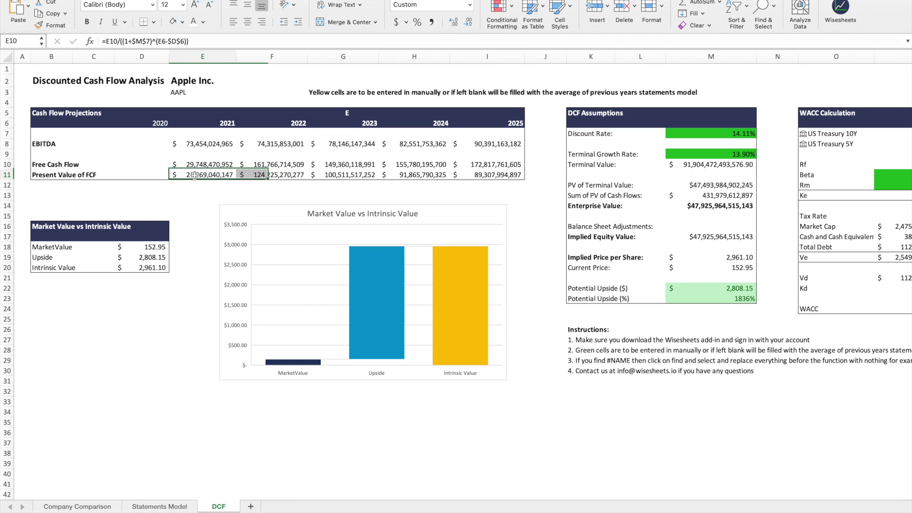
{"action": "left_click", "coordinate": [277, 174]}
{"action": "left_click", "coordinate": [339, 174]}
{"action": "left_click", "coordinate": [421, 175]}
{"action": "left_click", "coordinate": [506, 173]}
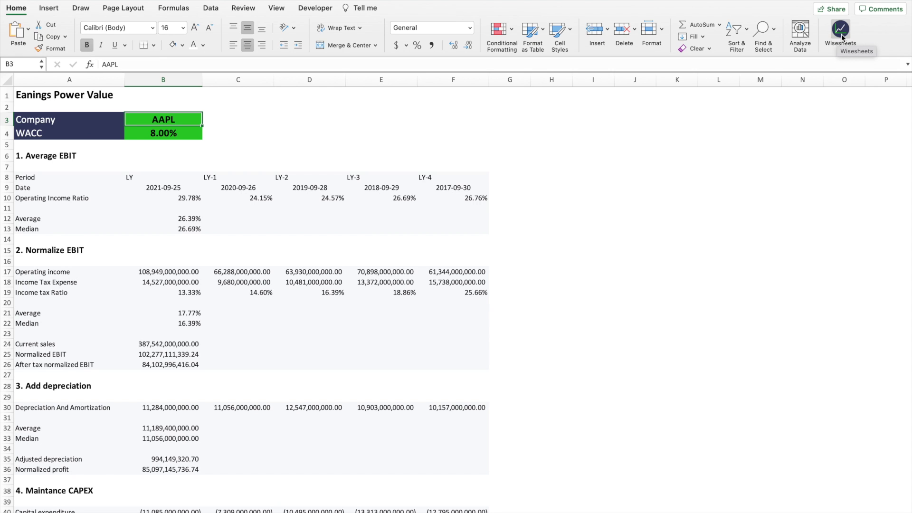
Open the Wisesheets pane's Wise Templates page and scroll down to the Discounted Cash Flow template
{"action": "left_click", "coordinate": [842, 33]}
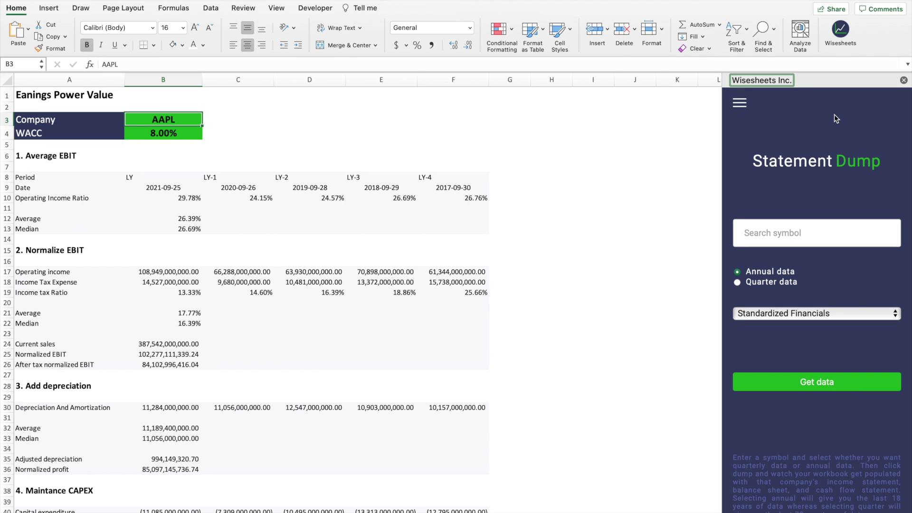
{"action": "left_click", "coordinate": [742, 105]}
{"action": "left_click", "coordinate": [776, 162]}
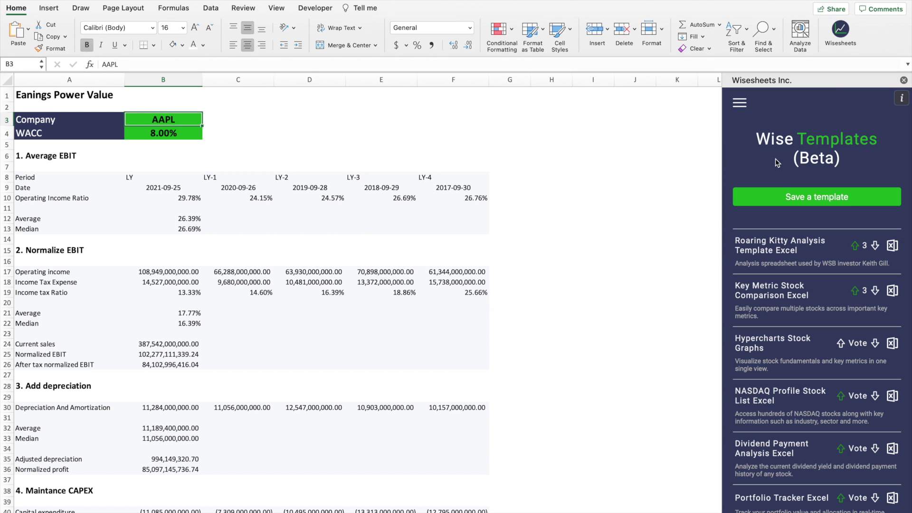
{"action": "scroll", "coordinate": [794, 272], "scroll_direction": "down", "scroll_amount": 2}
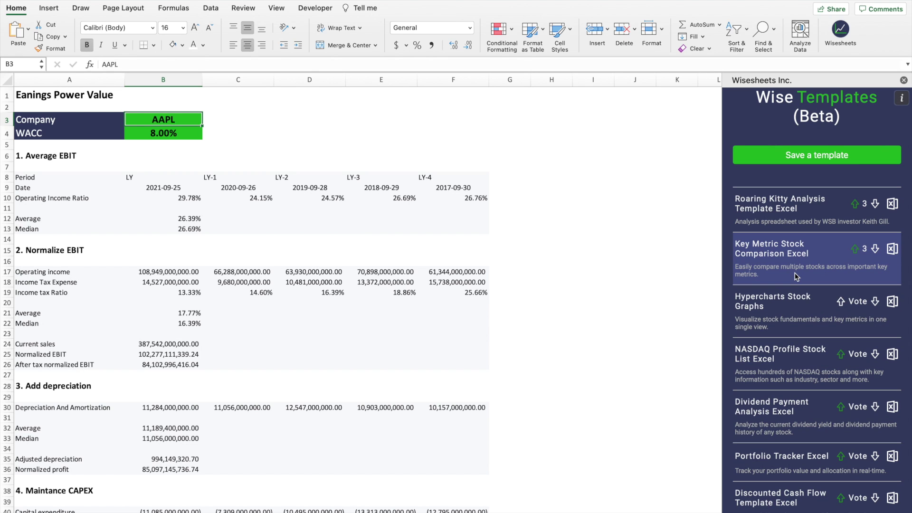